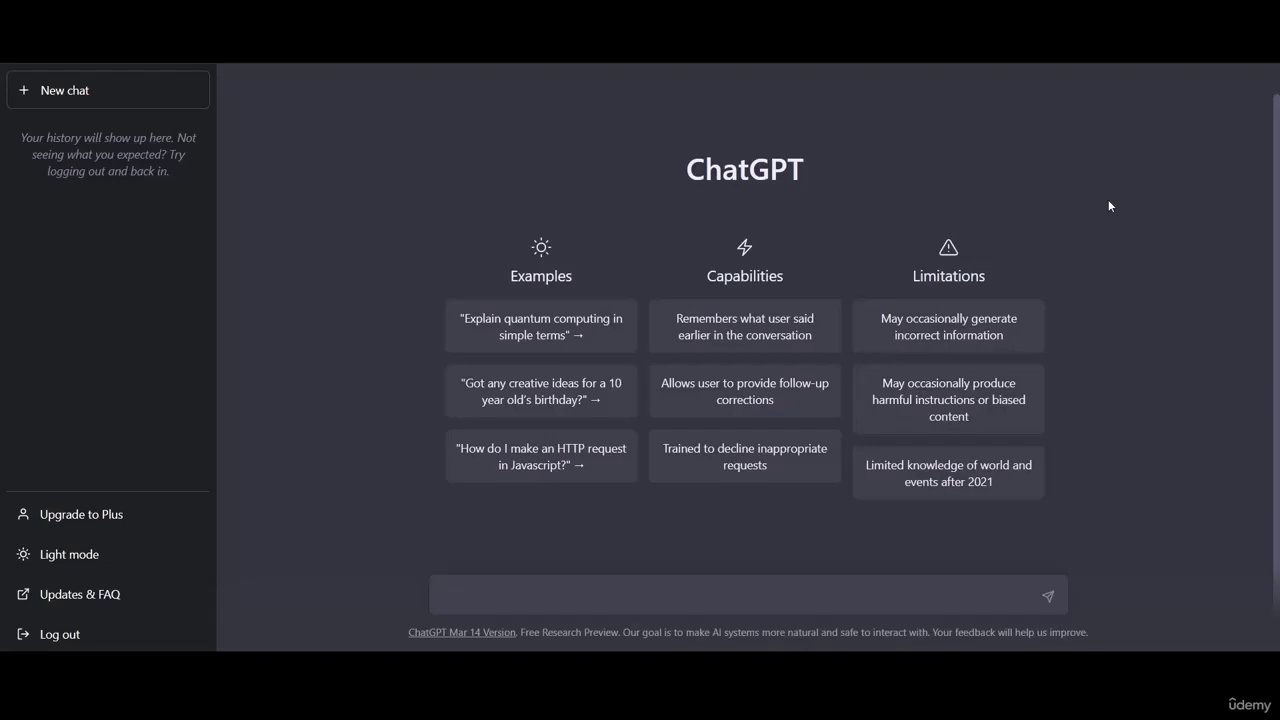
Type 'How to improve my communication skills to excel in a job and enhance my career as a sales marketer?' into ChatGPT.
{"action": "type", "text": "How to im"}
{"action": "type", "text": "rprove my communic"}
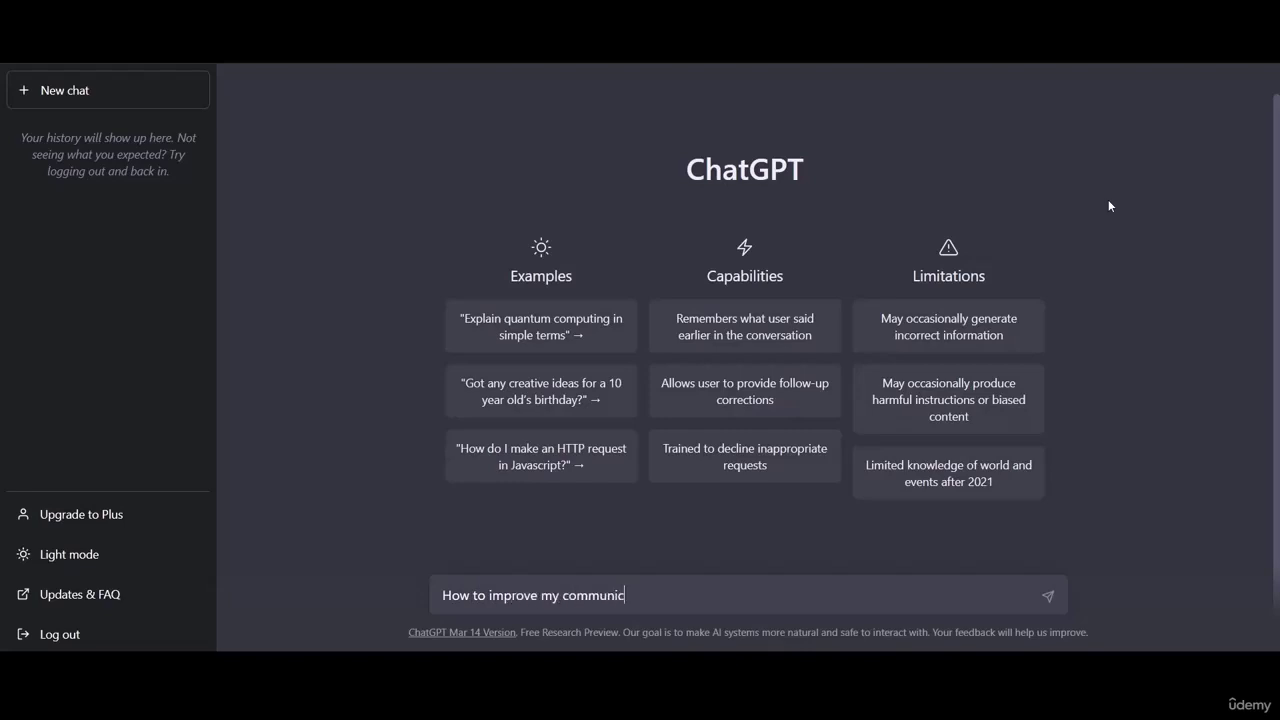
{"action": "type", "text": "ation skills to excel in a job"}
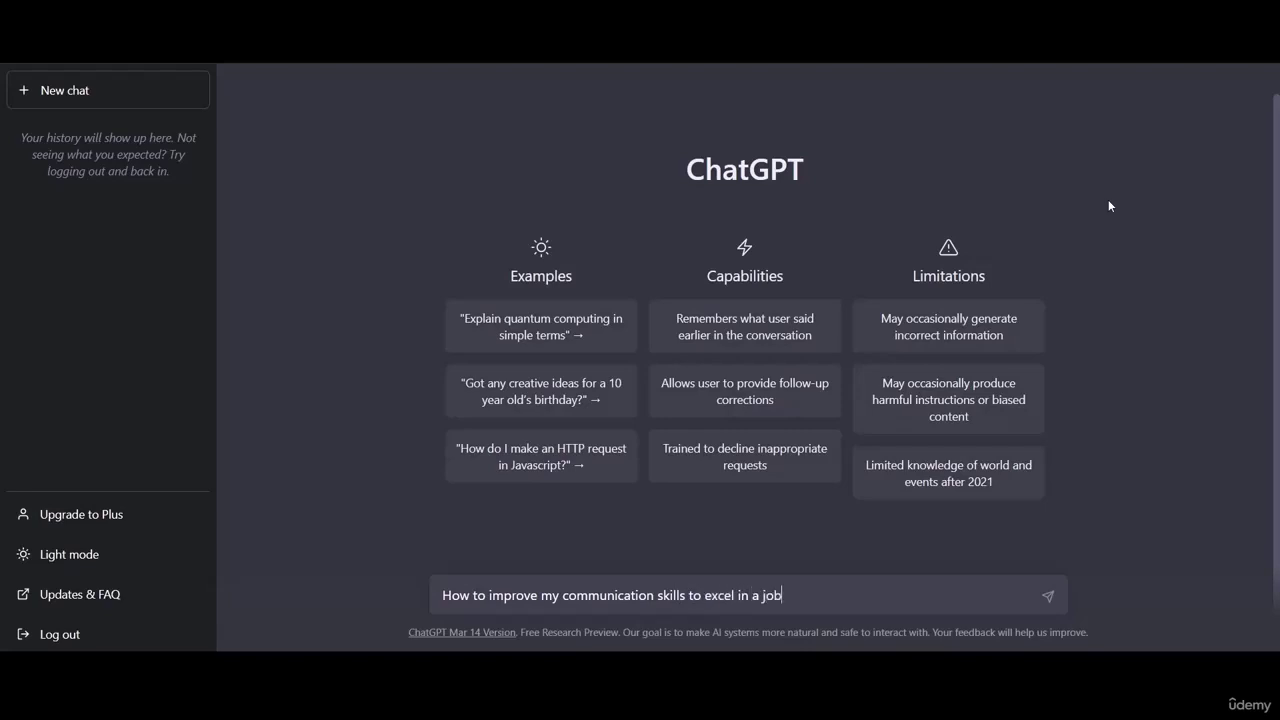
{"action": "type", "text": " ad"}
{"action": "key", "text": "BackSpace"}
{"action": "type", "text": "nd enhance my career"}
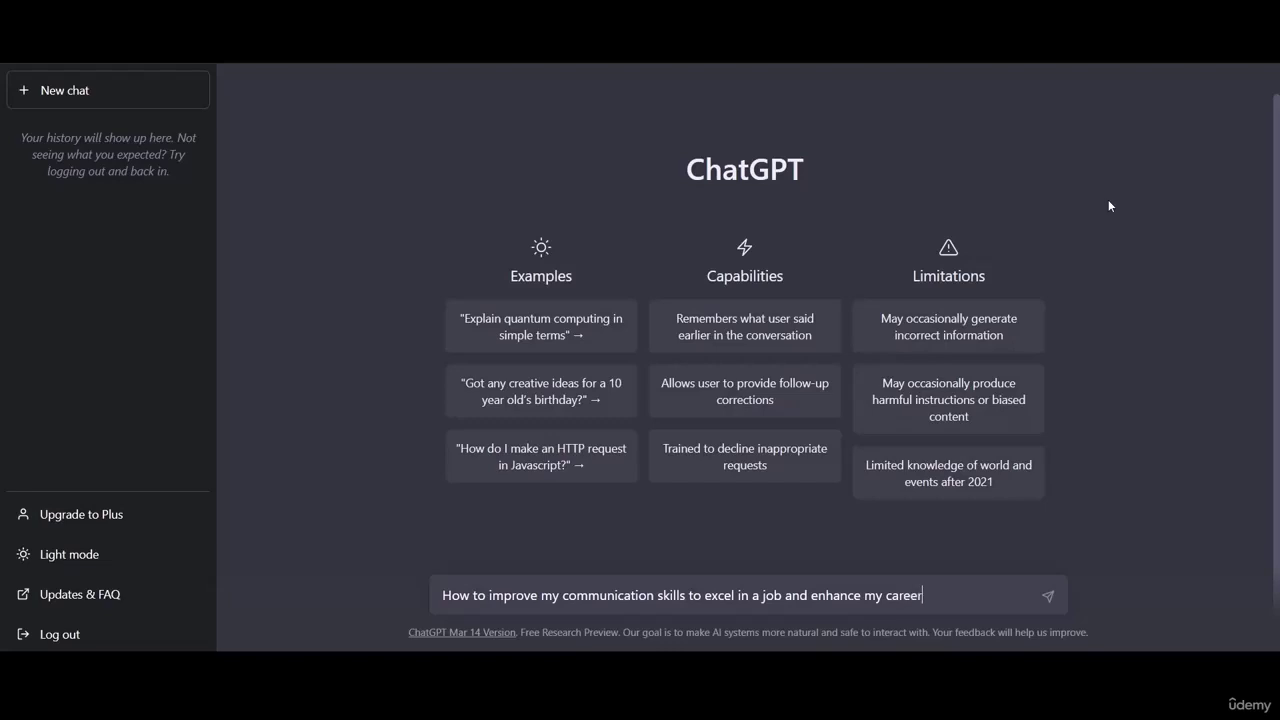
{"action": "type", "text": " as a sales man"}
{"action": "type", "text": "keter?"}
Send the communication-skills question to ChatGPT to get its numbered list of tips.
{"action": "key", "text": "Return"}
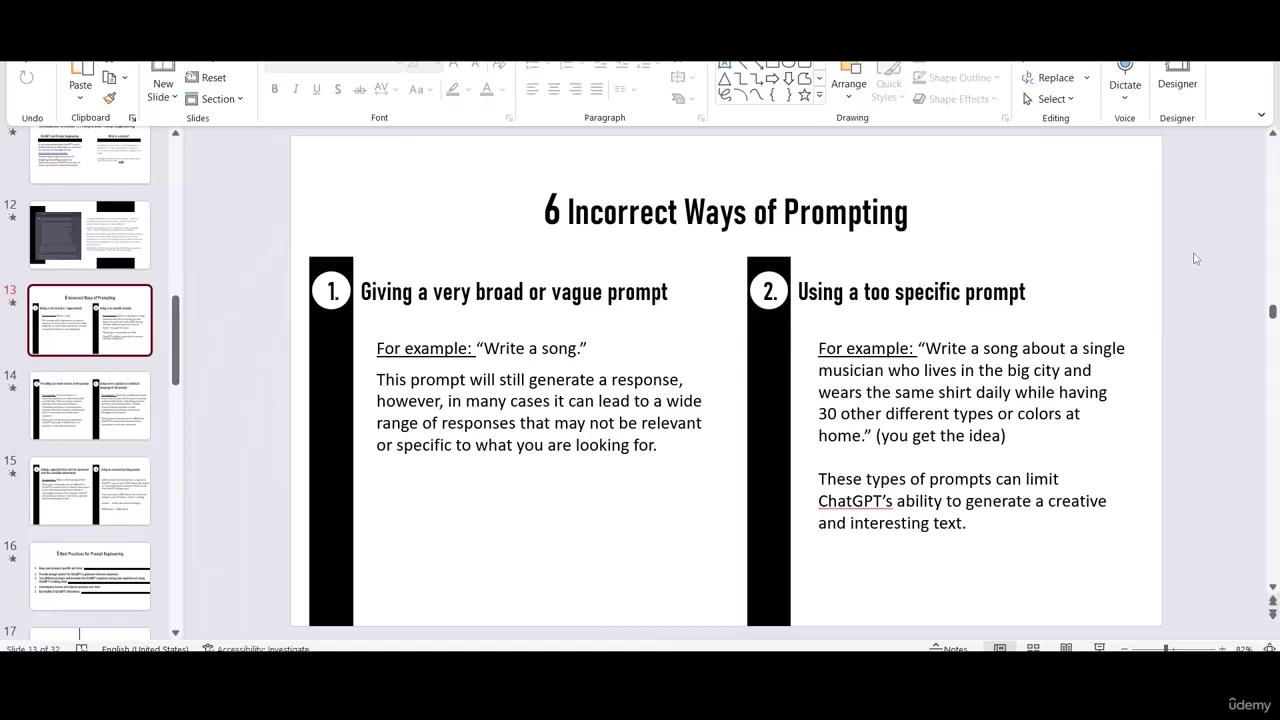
{"action": "left_click", "coordinate": [51, 400]}
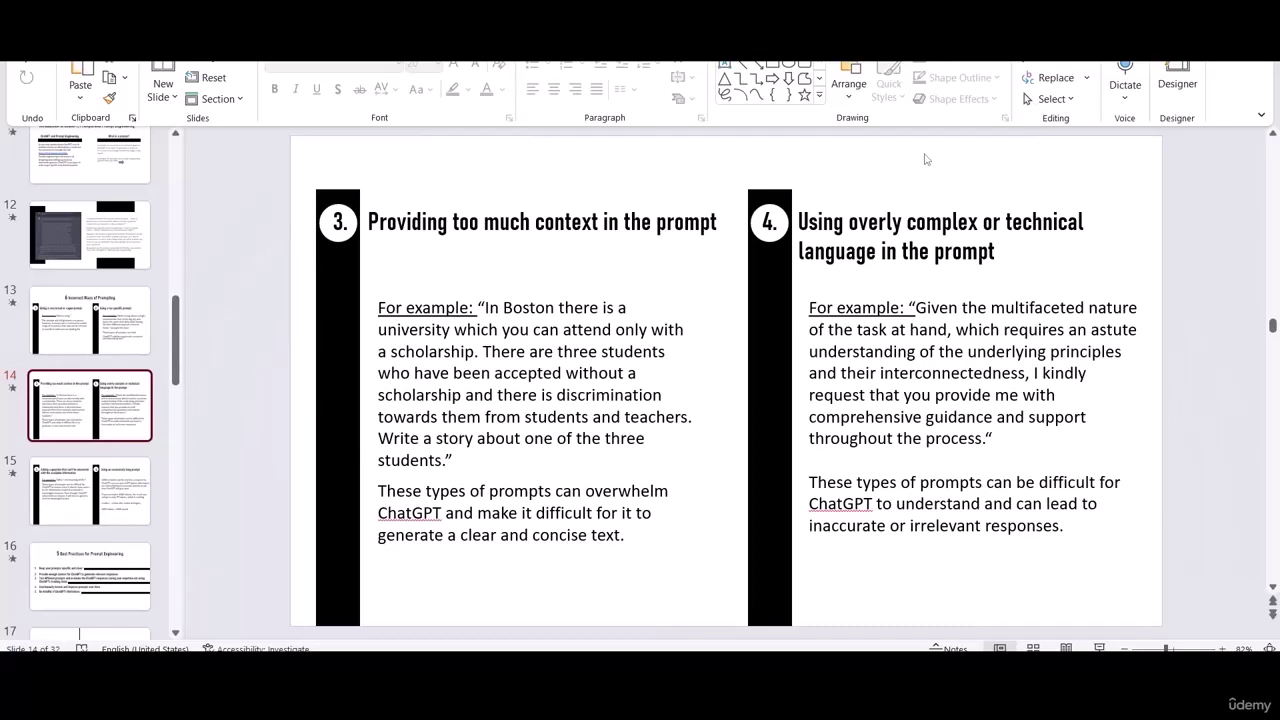
Go to slide 15 on unanswerable questions and prompts over the 4097-token limit.
{"action": "left_click", "coordinate": [118, 470]}
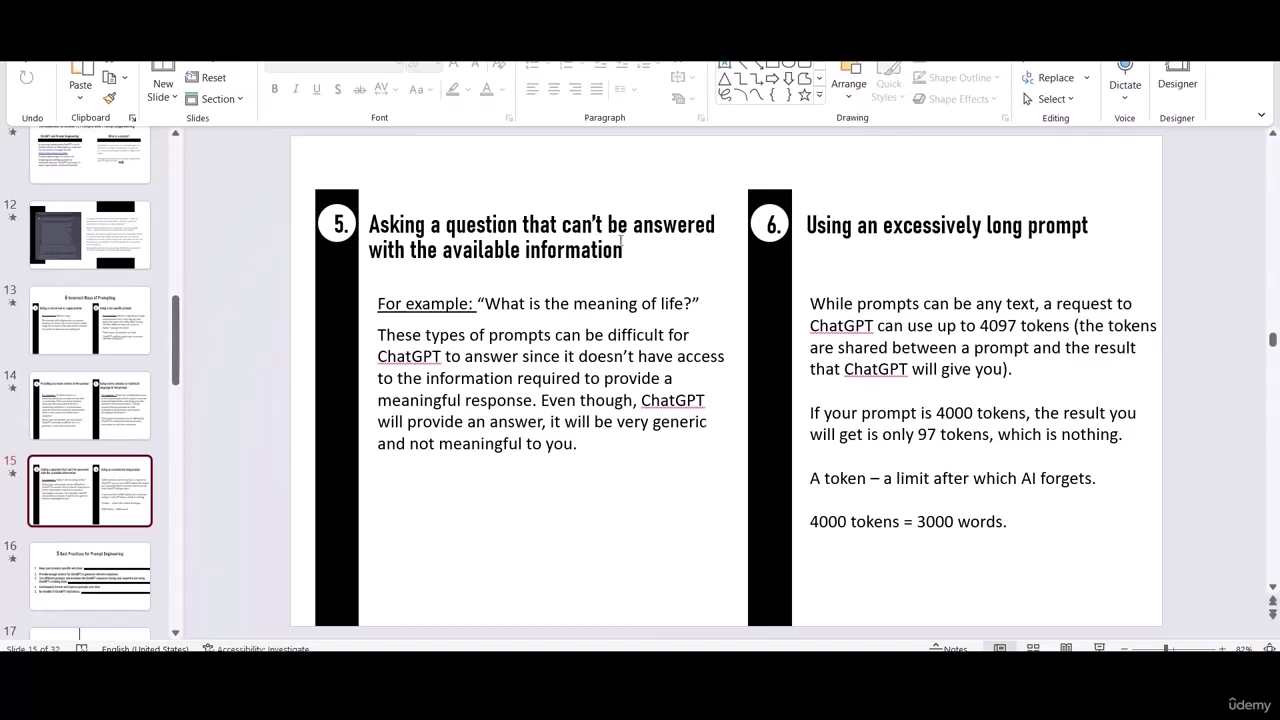
Enter 'alligator' in the OpenAI Tokenizer to see 2 tokens and 9 characters, then erase it.
{"action": "key", "text": "alt+Tab"}
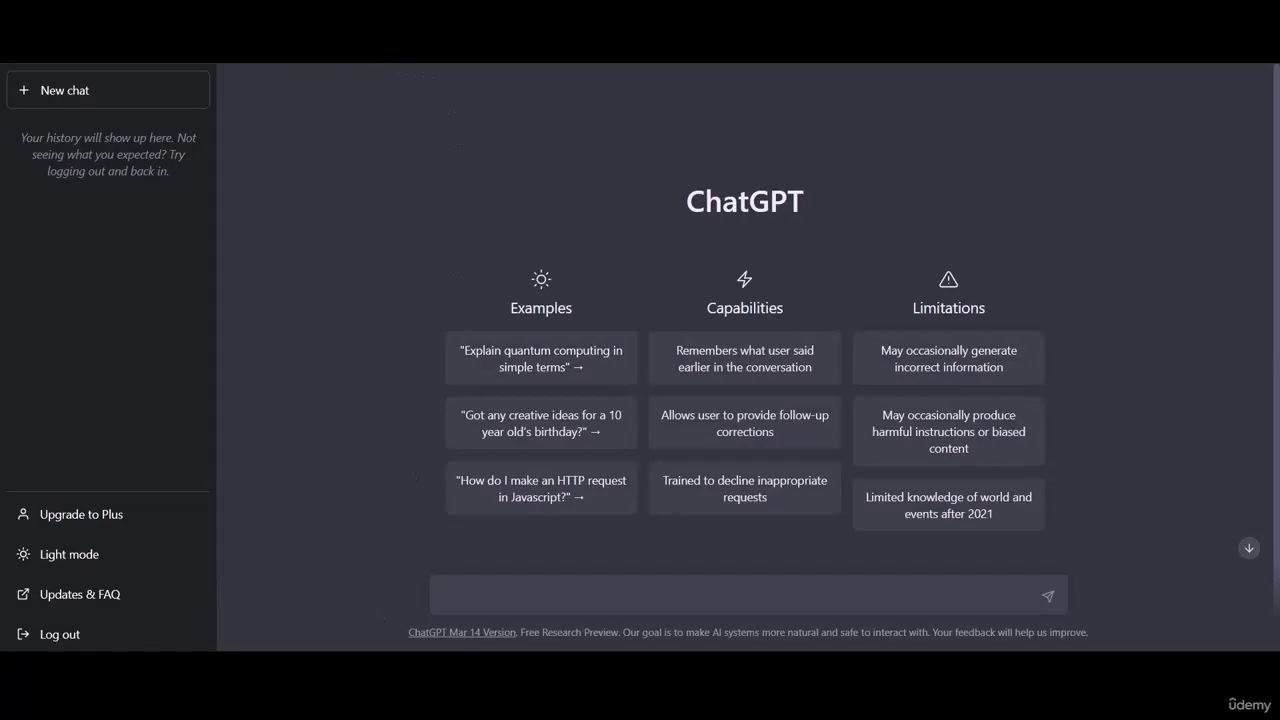
{"action": "key", "text": "alt+Tab"}
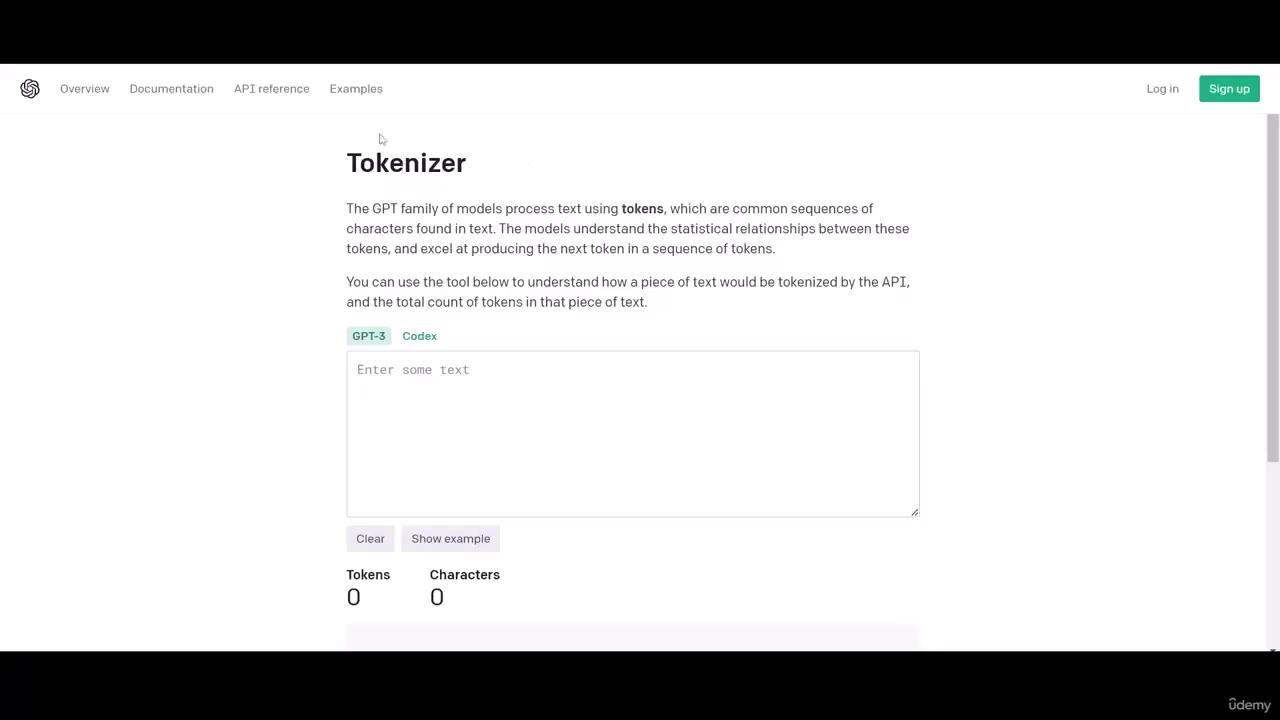
{"action": "left_click", "coordinate": [450, 365]}
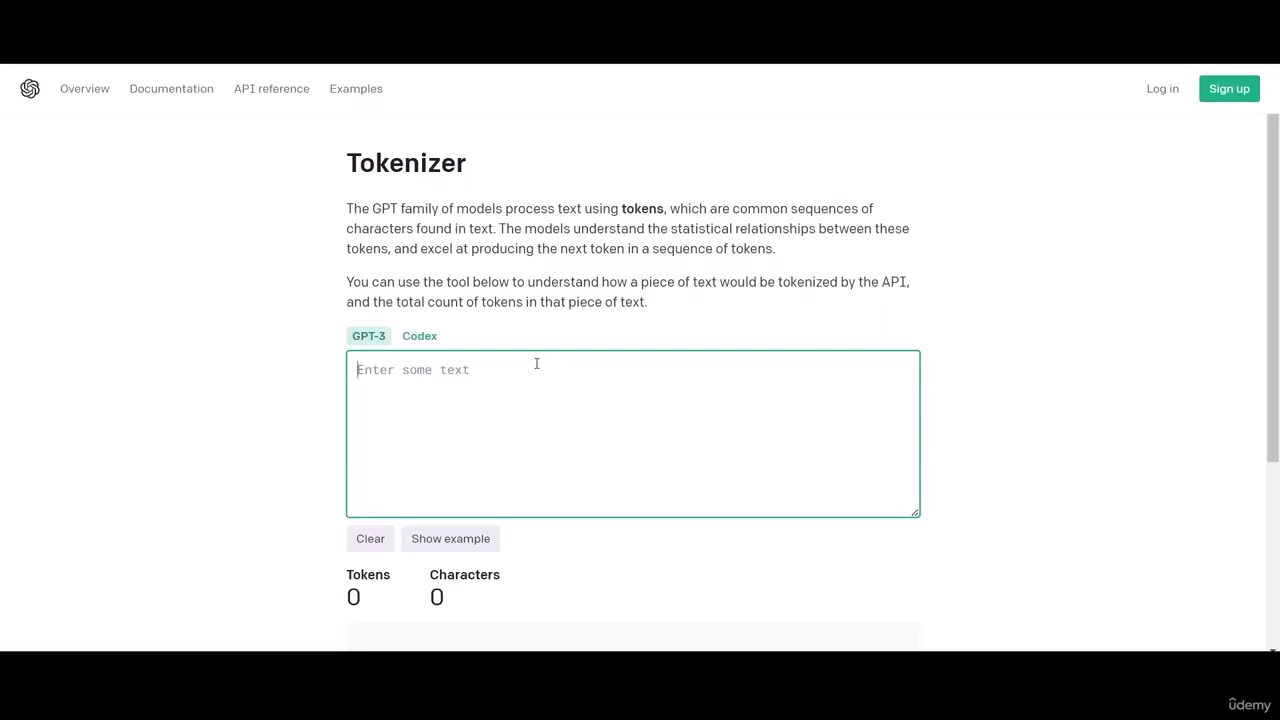
{"action": "type", "text": "all"}
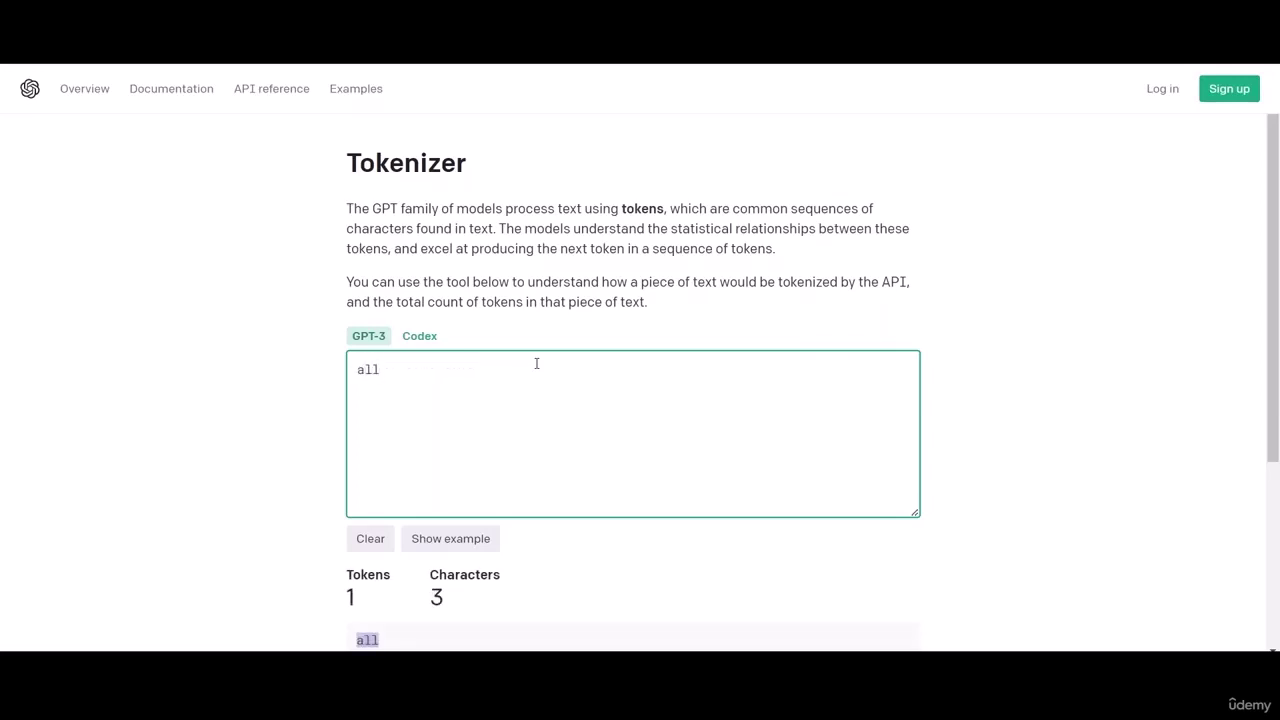
{"action": "type", "text": "igator"}
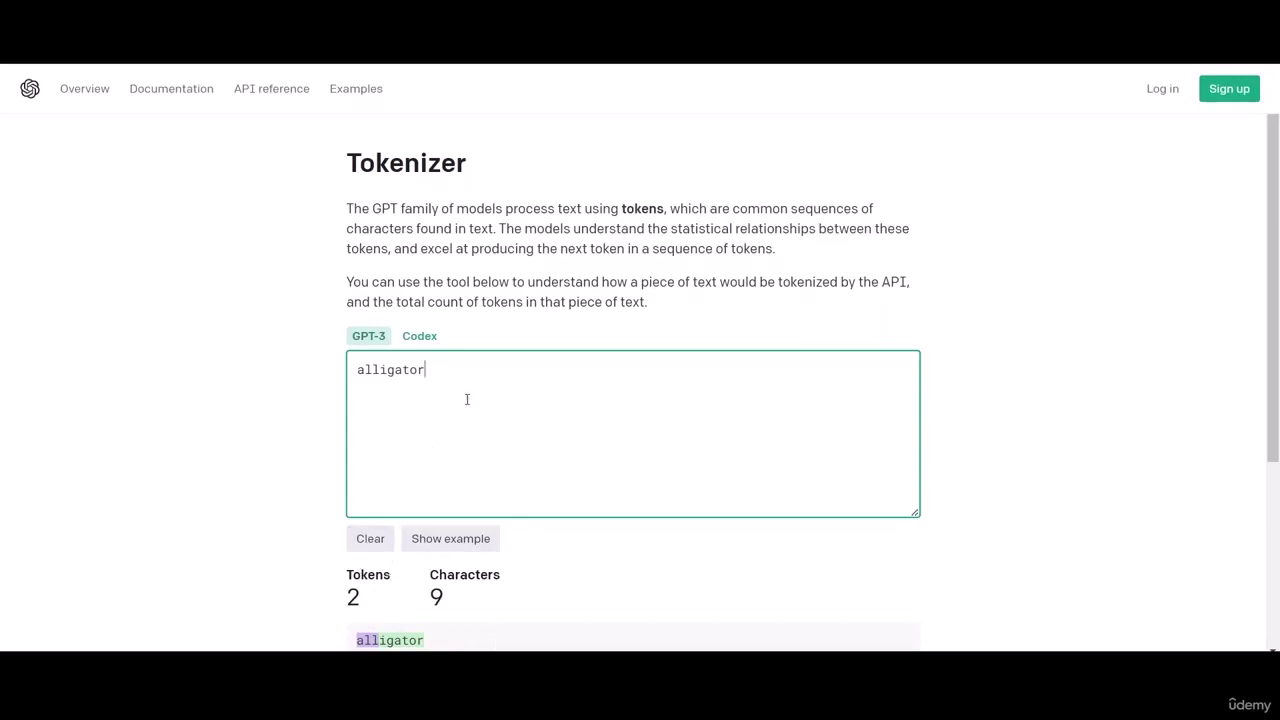
{"action": "key", "text": "BackSpace"}
{"action": "key", "text": "BackSpace"}
{"action": "key", "text": "BackSpace"}
{"action": "key", "text": "BackSpace"}
{"action": "key", "text": "BackSpace"}
{"action": "key", "text": "BackSpace"}
{"action": "key", "text": "BackSpace"}
{"action": "key", "text": "BackSpace"}
{"action": "key", "text": "BackSpace"}
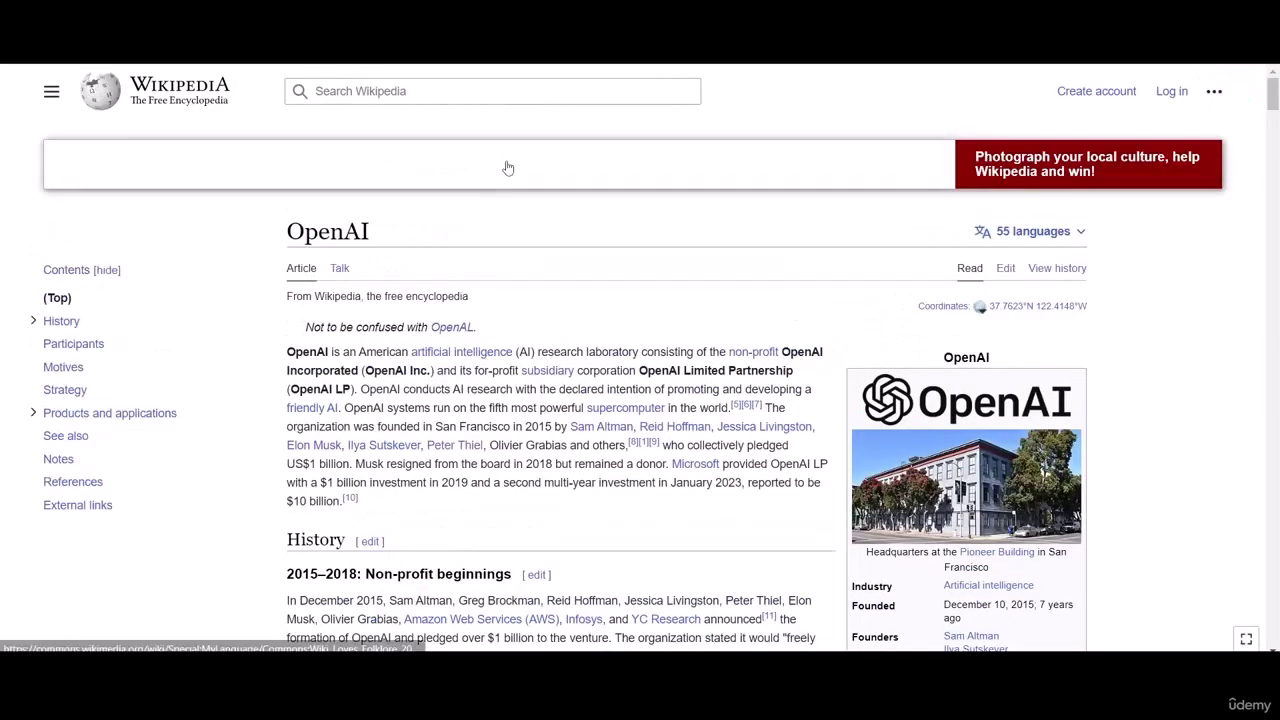
Select the Wikipedia OpenAI article from the lead through 'features.[136]' and bring up its copy menu.
{"action": "scroll", "coordinate": [366, 320], "scroll_direction": "down", "scroll_amount": 1}
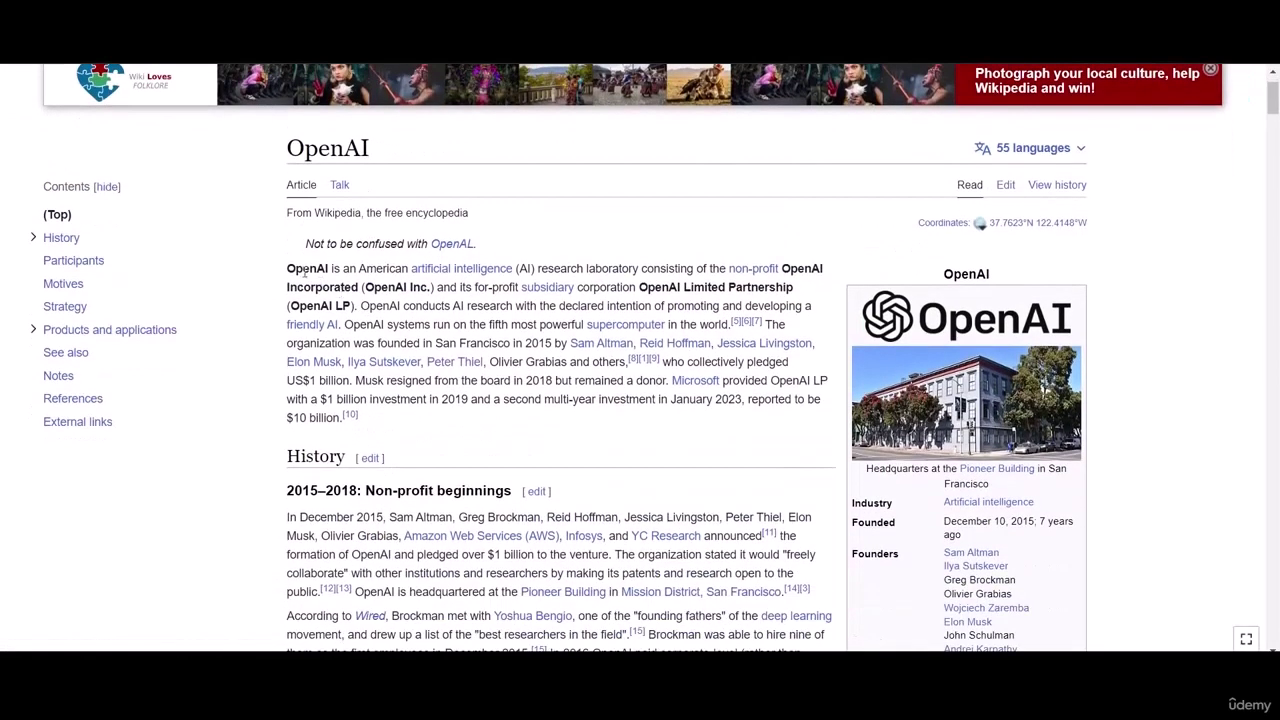
{"action": "left_click_drag", "start_coordinate": [287, 268], "coordinate": [752, 254]}
{"action": "scroll", "coordinate": [771, 355], "scroll_direction": "down", "scroll_amount": 20}
{"action": "scroll", "coordinate": [768, 358], "scroll_direction": "down", "scroll_amount": 15}
{"action": "scroll", "coordinate": [764, 345], "scroll_direction": "down", "scroll_amount": 15}
{"action": "scroll", "coordinate": [768, 335], "scroll_direction": "down", "scroll_amount": 5}
{"action": "right_click", "coordinate": [752, 254]}
Copy the article and paste it into the Tokenizer, which counts 6,073 tokens and 27032 characters.
{"action": "left_click", "coordinate": [778, 266]}
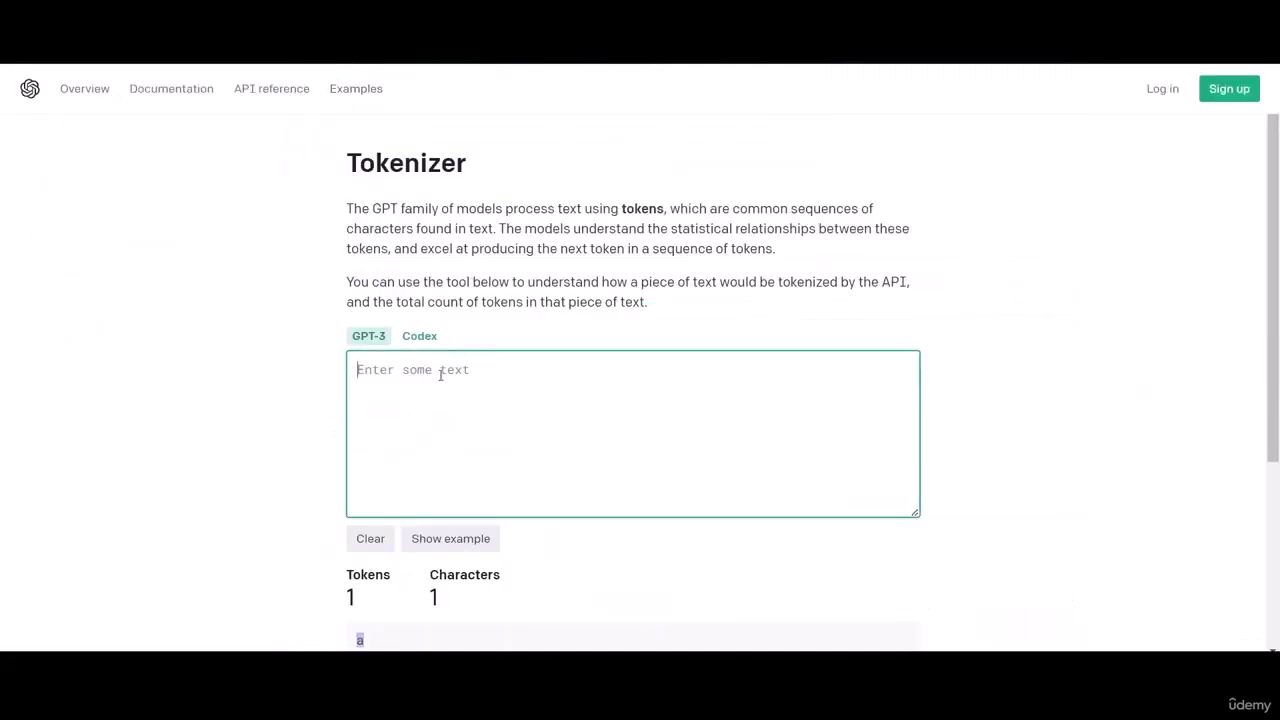
{"action": "right_click", "coordinate": [440, 370]}
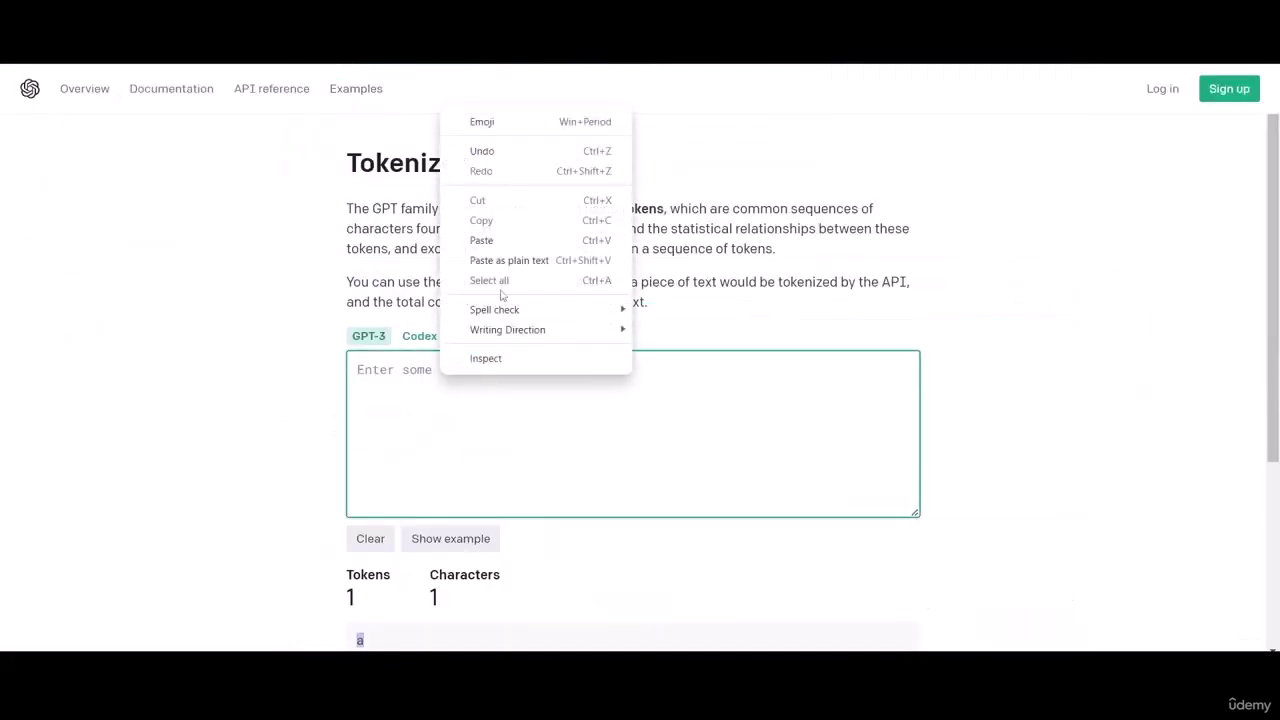
{"action": "left_click", "coordinate": [502, 241]}
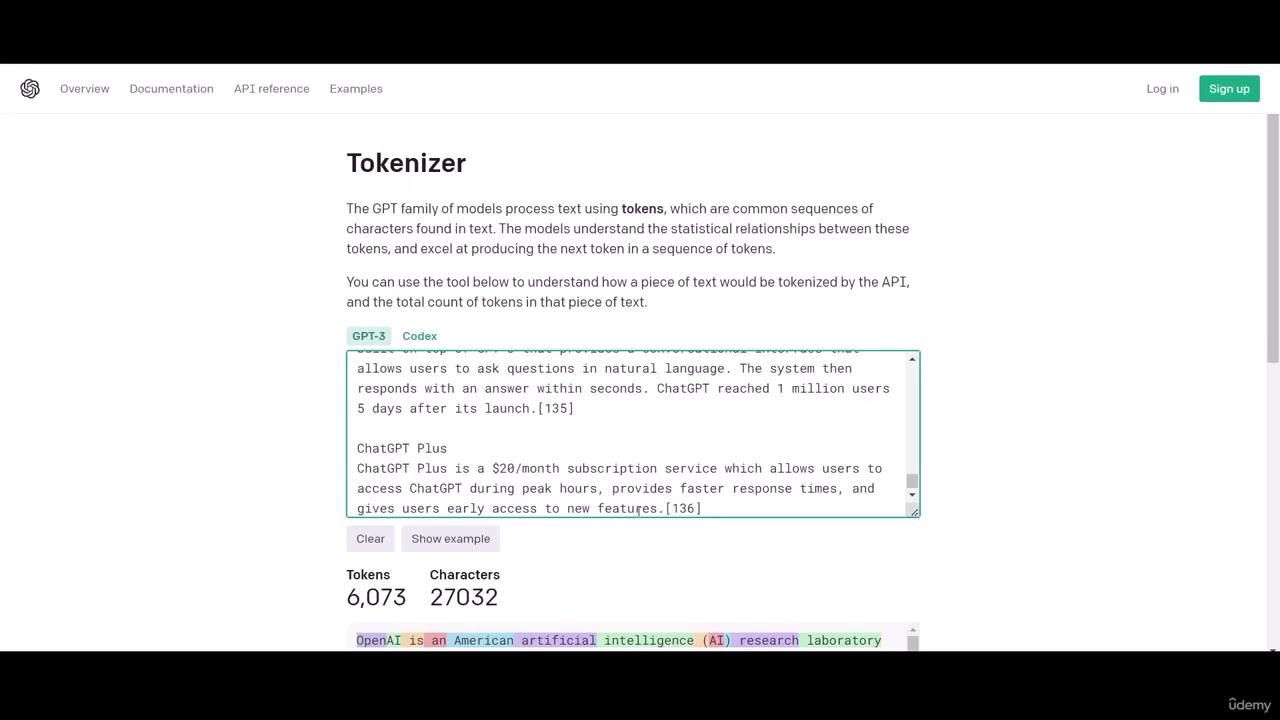
Select and copy the full pasted article text from the Tokenizer box.
{"action": "left_click_drag", "start_coordinate": [746, 506], "coordinate": [252, 318]}
{"action": "right_click", "coordinate": [583, 426]}
{"action": "left_click", "coordinate": [645, 222]}
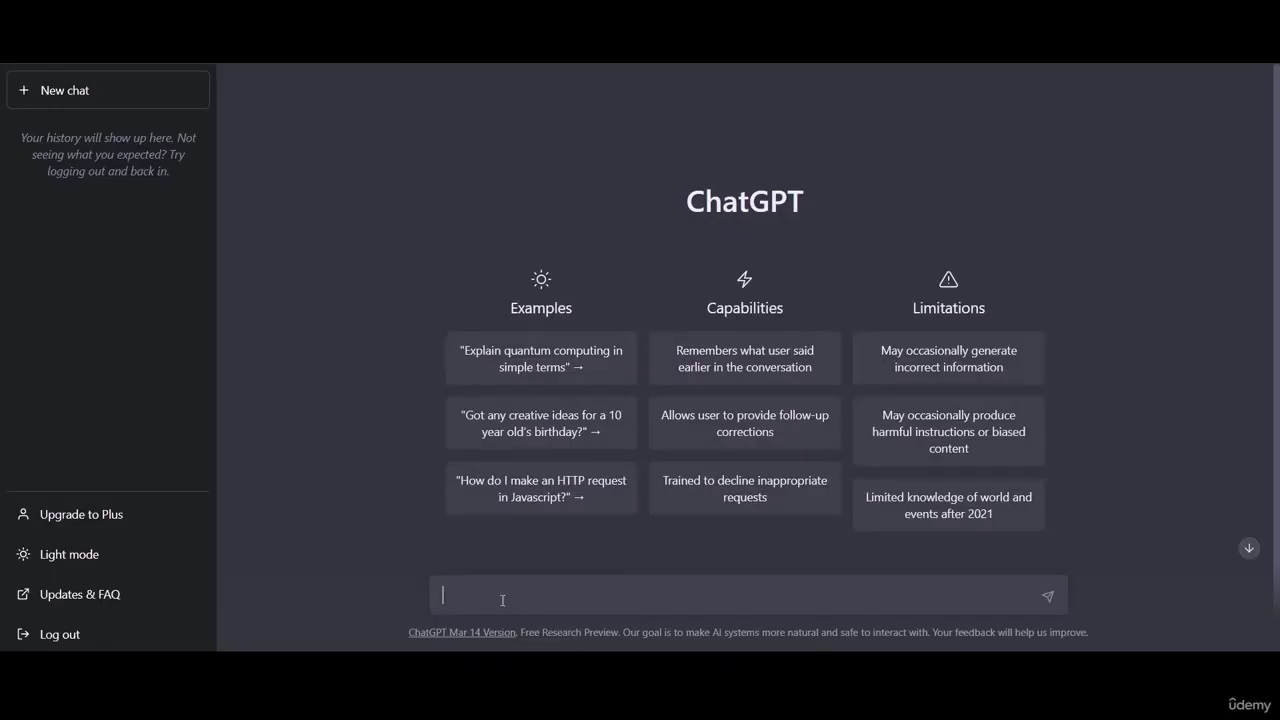
Paste the whole OpenAI article into ChatGPT and send it, showing the message-too-long error.
{"action": "right_click", "coordinate": [502, 600]}
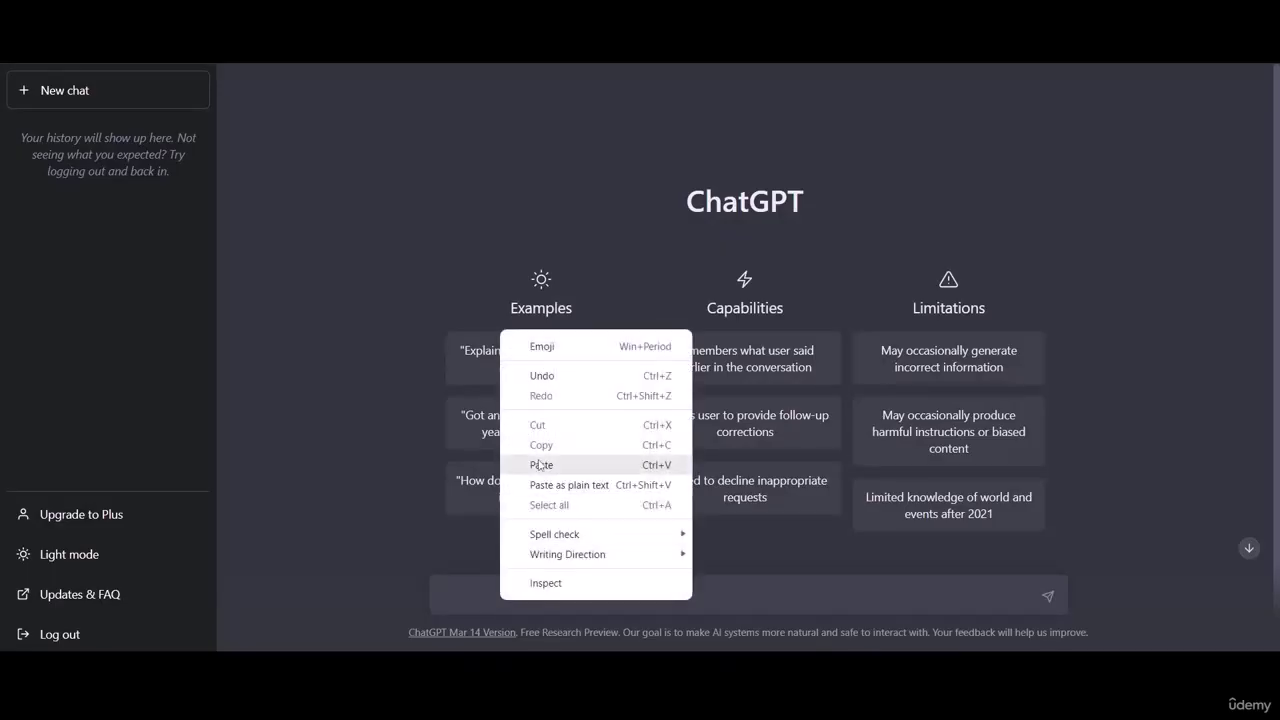
{"action": "left_click", "coordinate": [541, 463]}
{"action": "key", "text": "Return"}
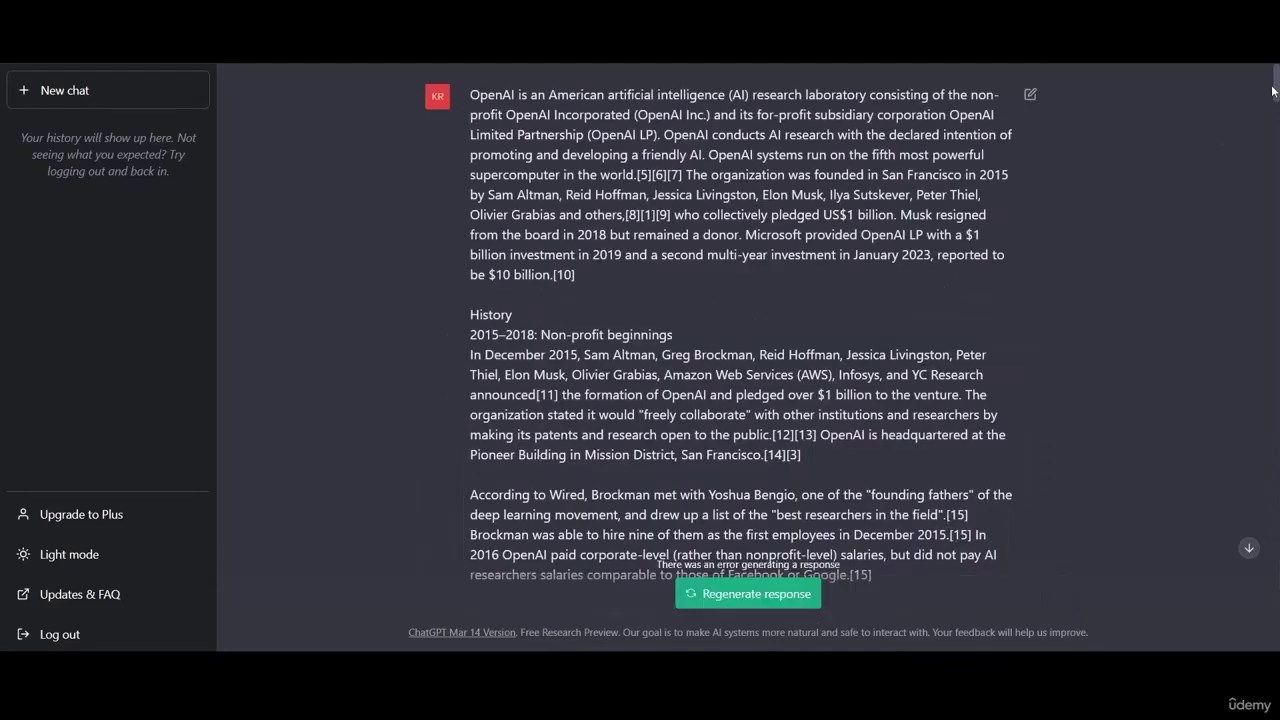
{"action": "left_click_drag", "start_coordinate": [1275, 84], "coordinate": [1275, 640]}
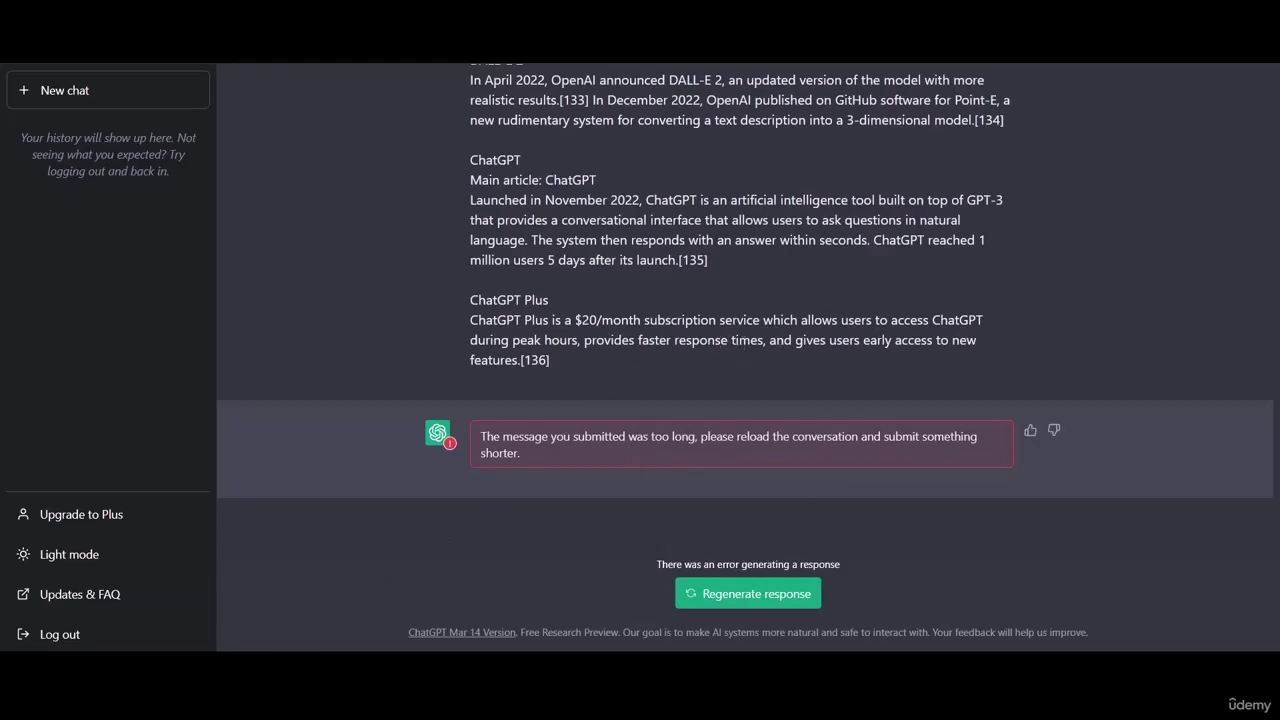
{"action": "left_click", "coordinate": [240, 570]}
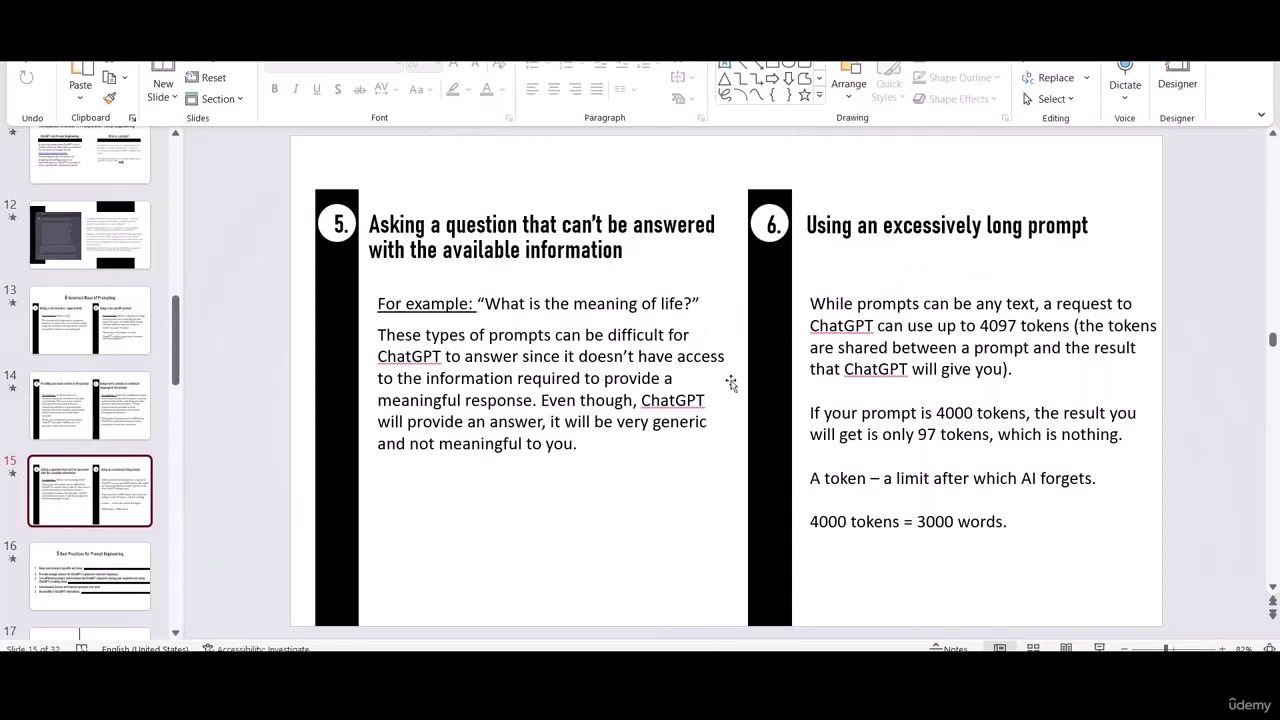
Go to slide 16, '5 Best Practices for Prompt Engineering'.
{"action": "left_click", "coordinate": [127, 578]}
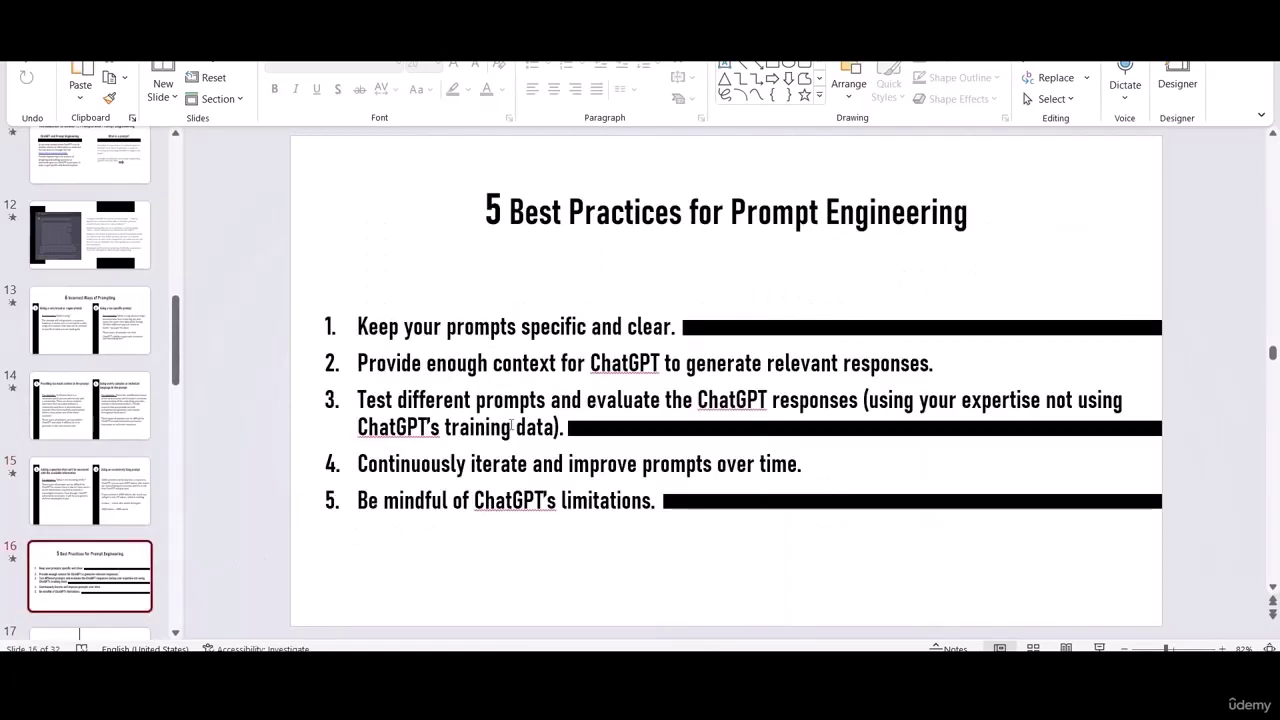